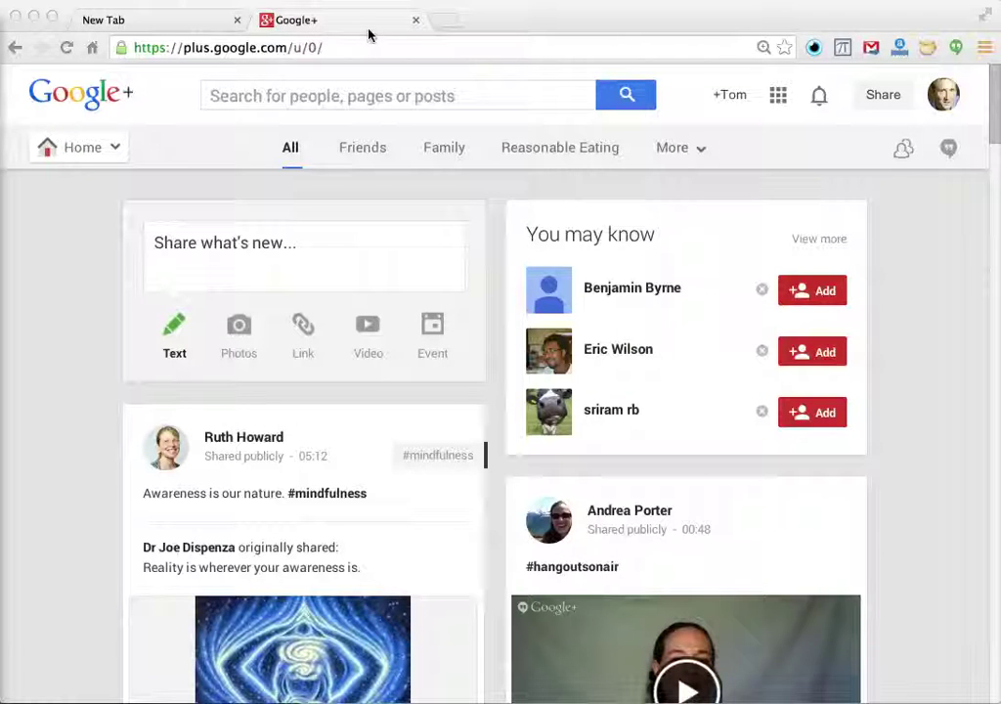
Open YouTube from the Google apps grid and launch a Hangouts On Air broadcast from Upload.
click(778, 97)
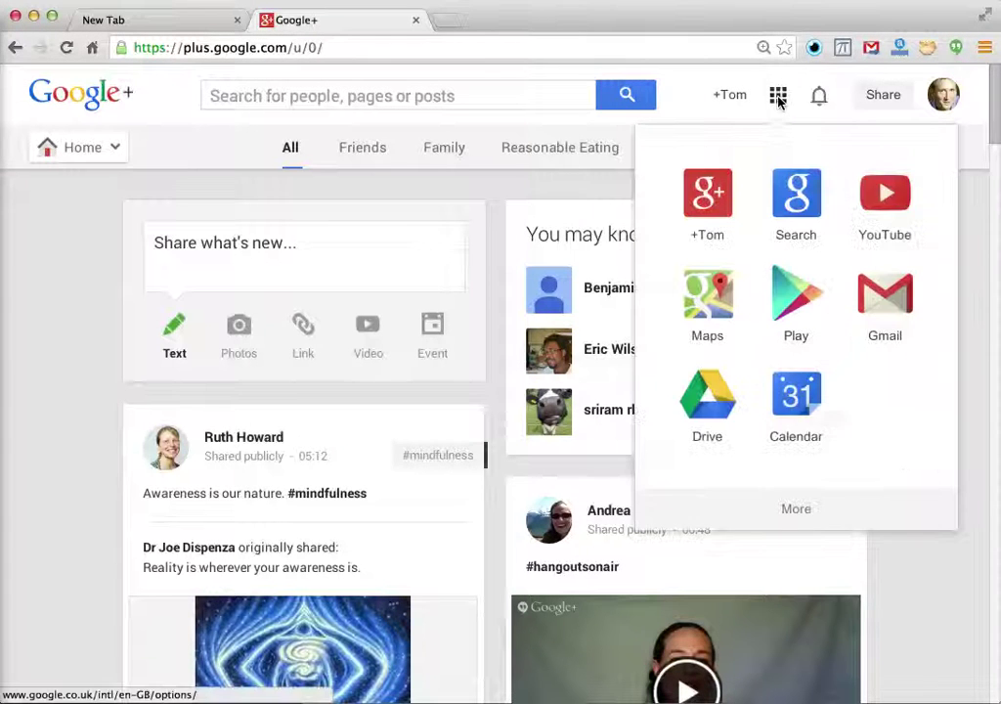
click(883, 195)
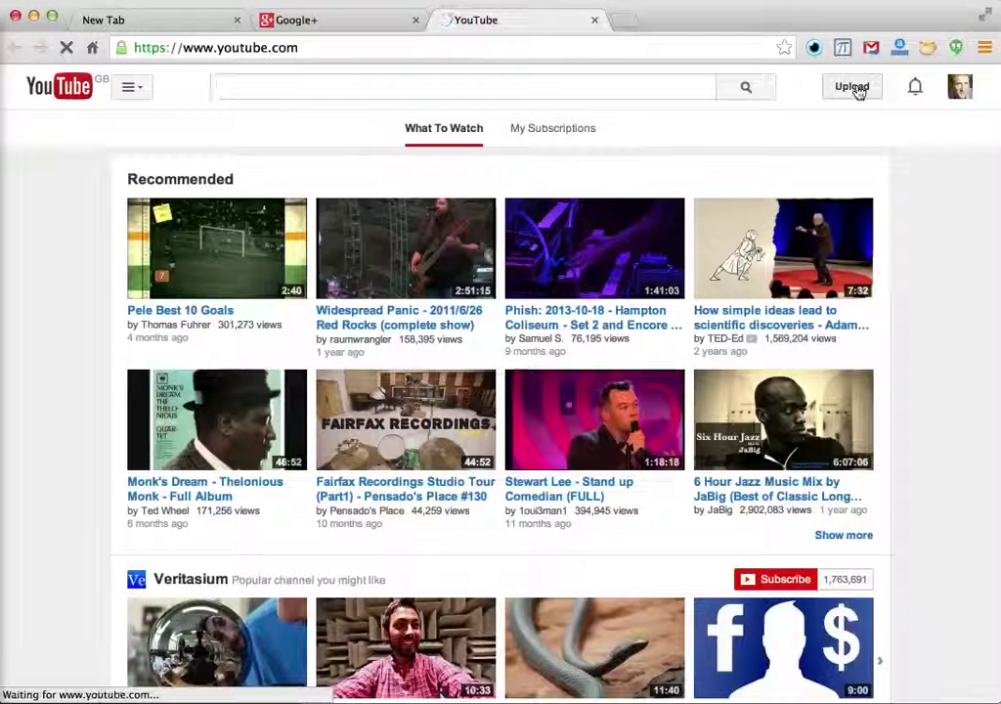
click(852, 87)
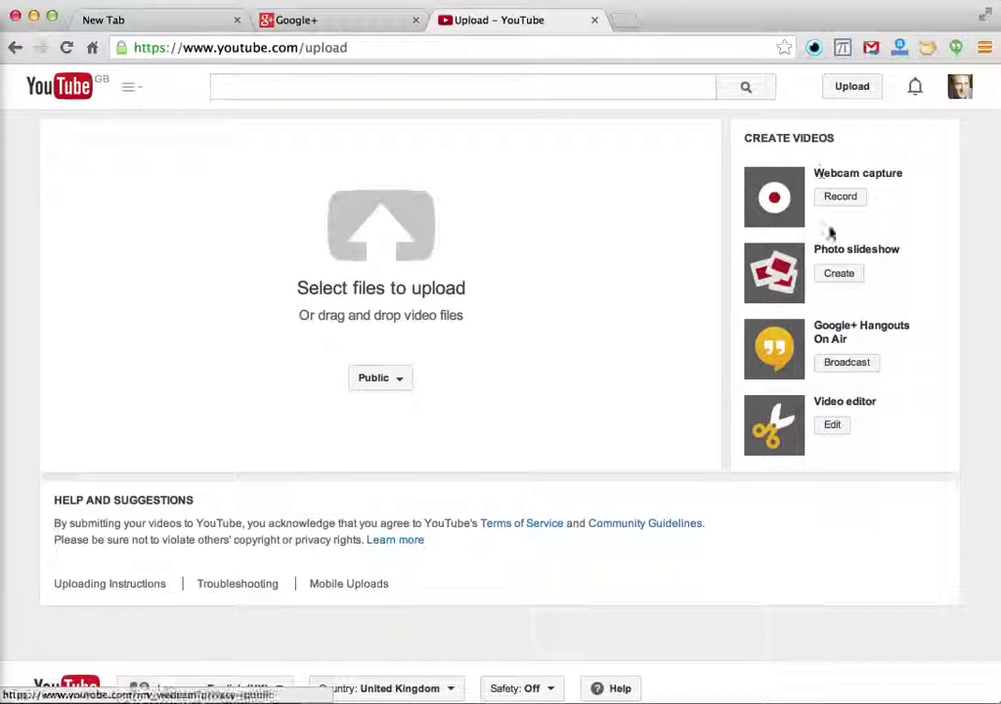
click(846, 363)
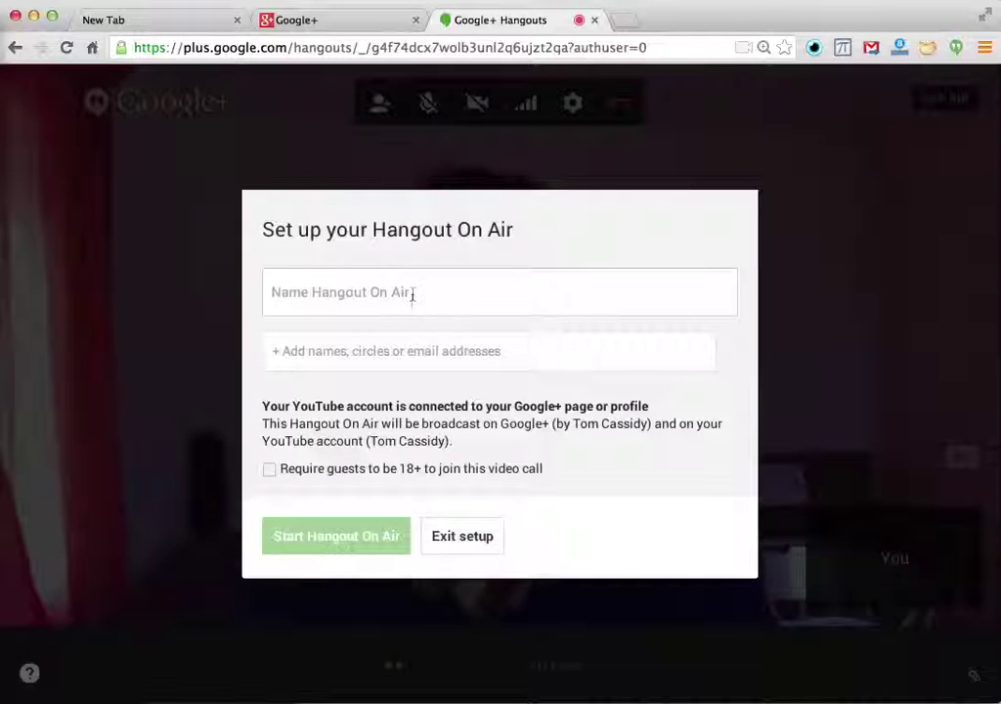
Title the Hangout 'The Secret To Being Dead Cool and Stuff' and start it without inviting anyone.
click(413, 295)
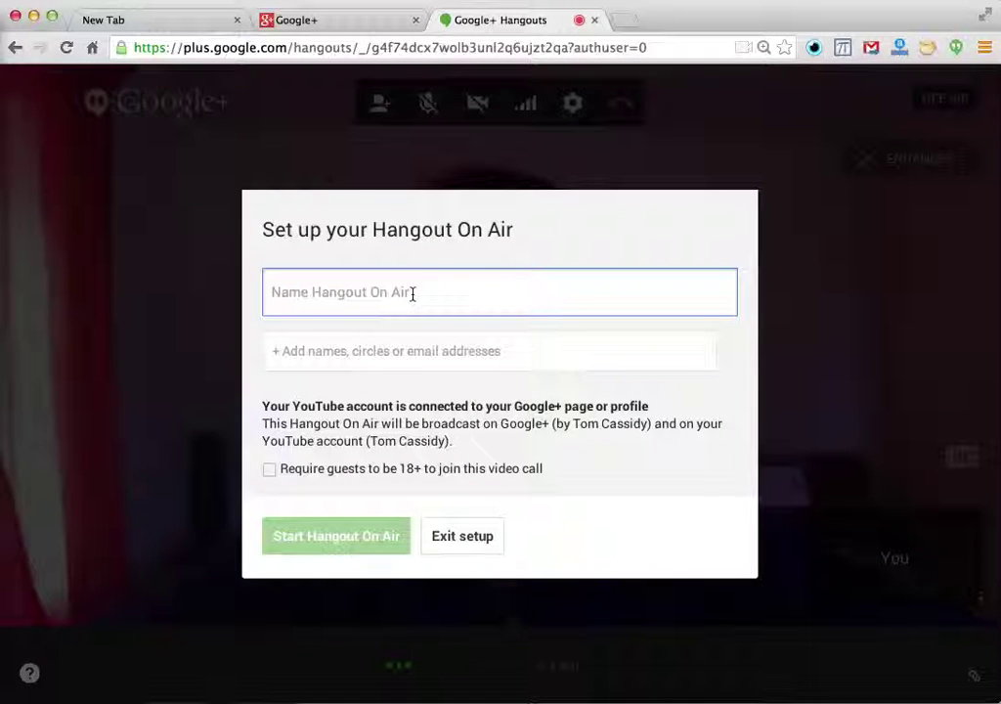
text(Th)
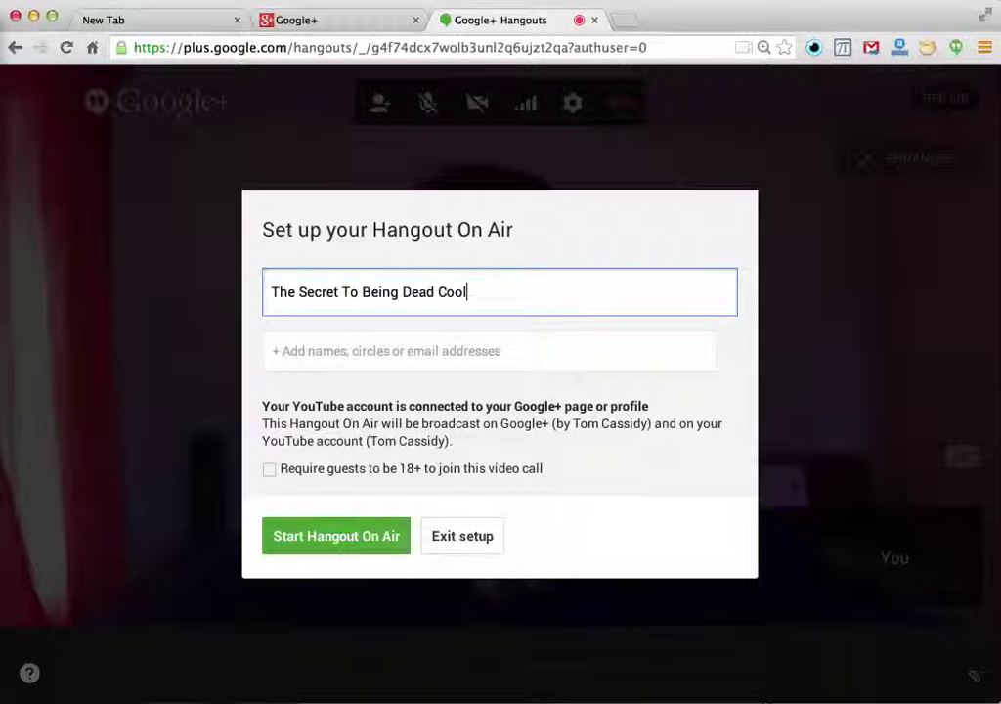
click(362, 350)
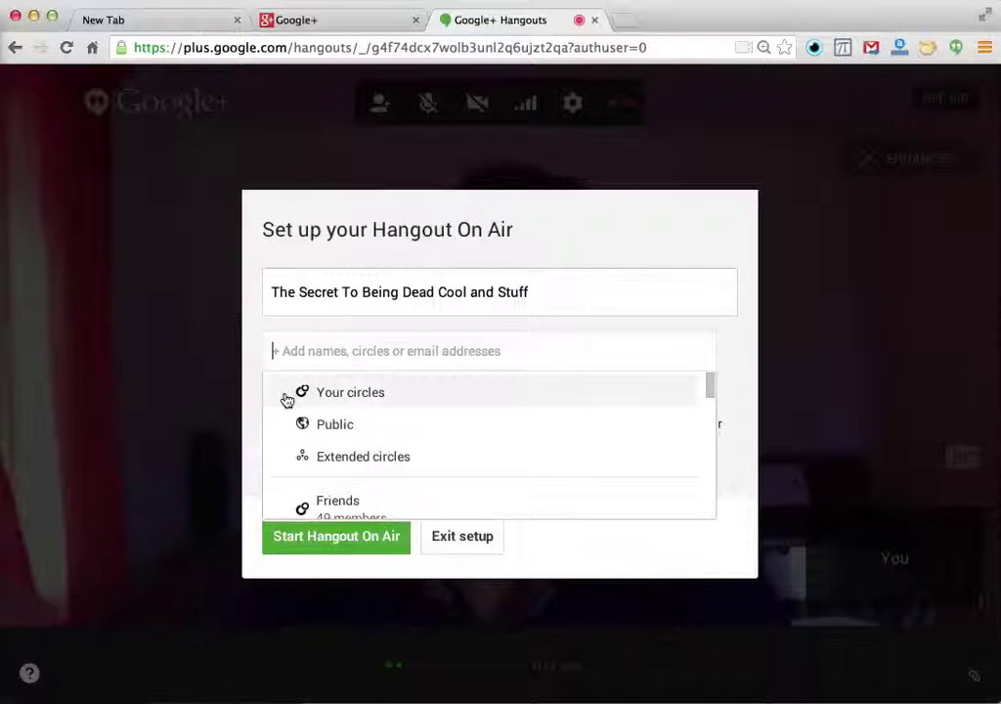
click(253, 401)
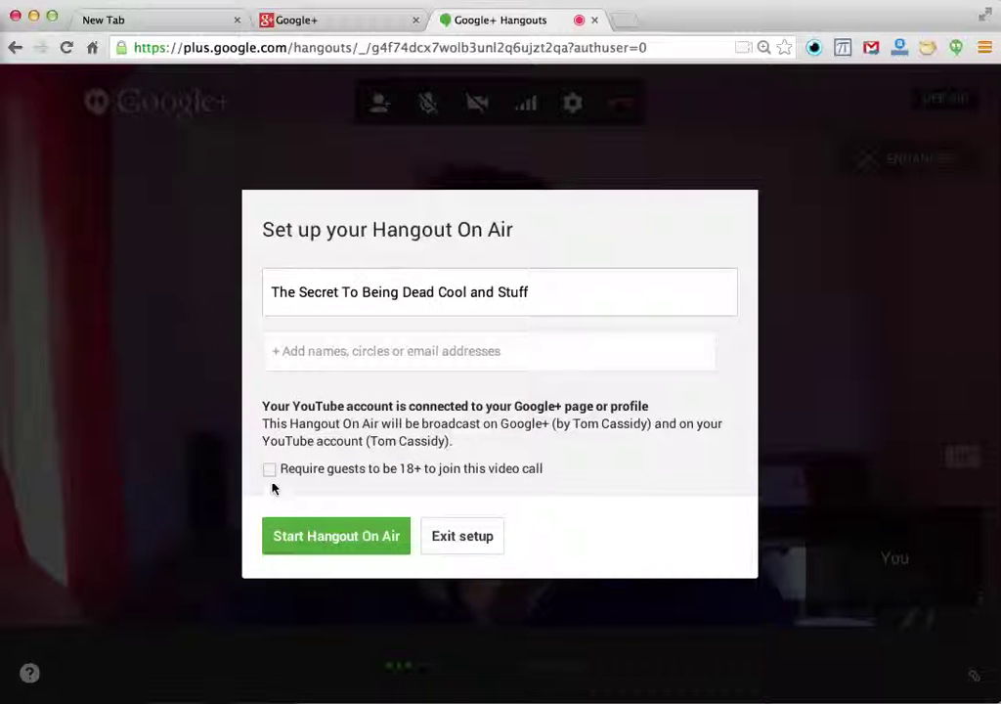
click(323, 537)
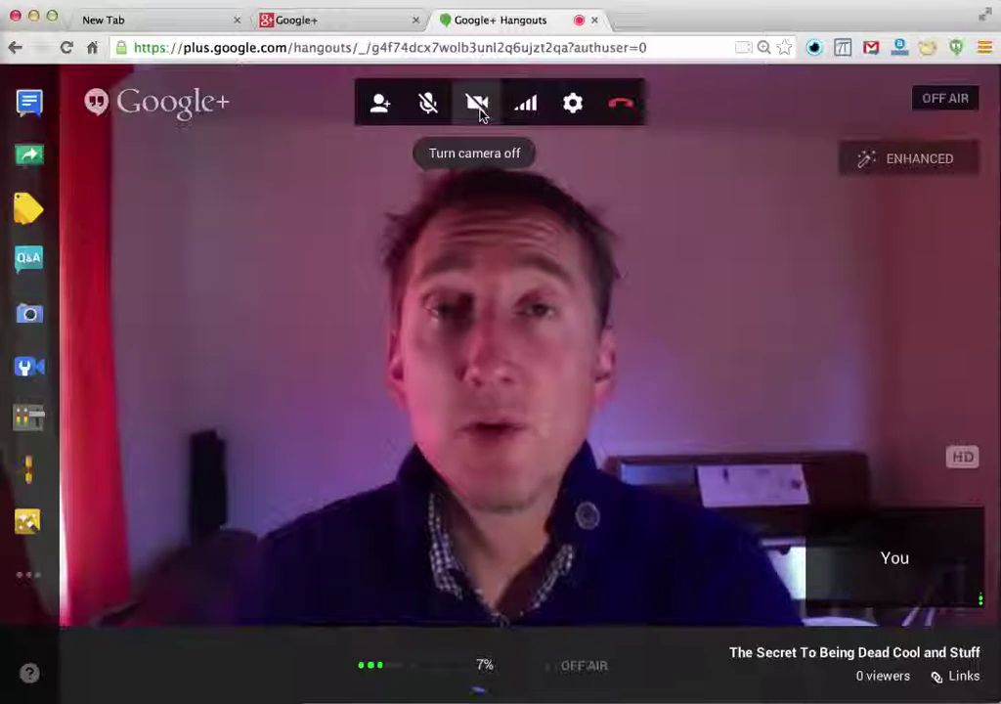
Turn off the webcam video and bring up Preview's file browser.
click(478, 106)
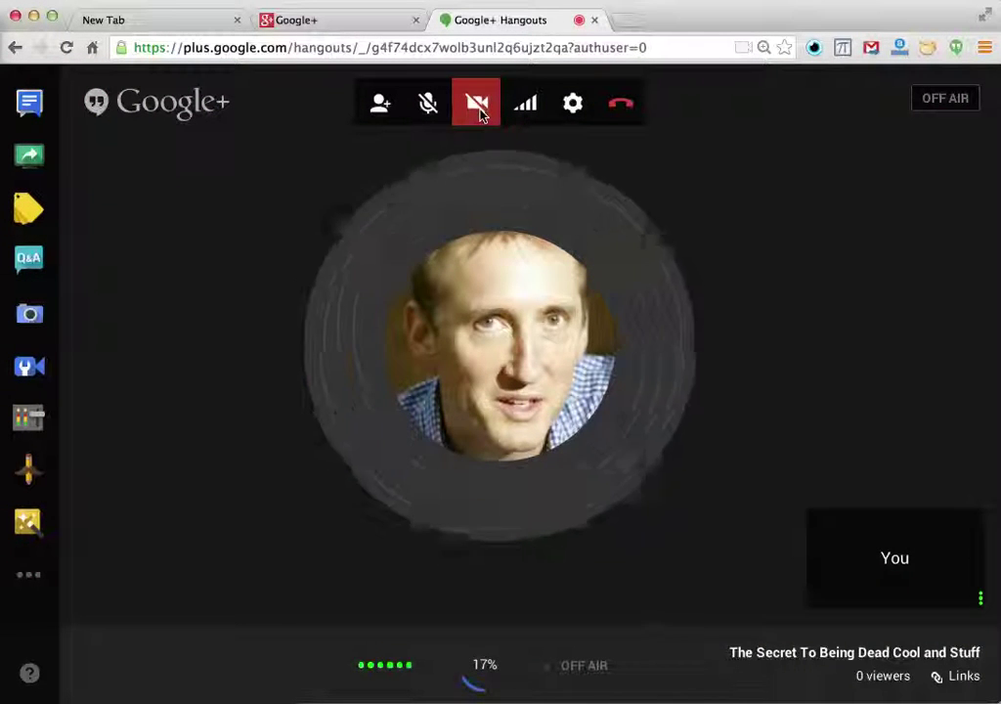
click(28, 207)
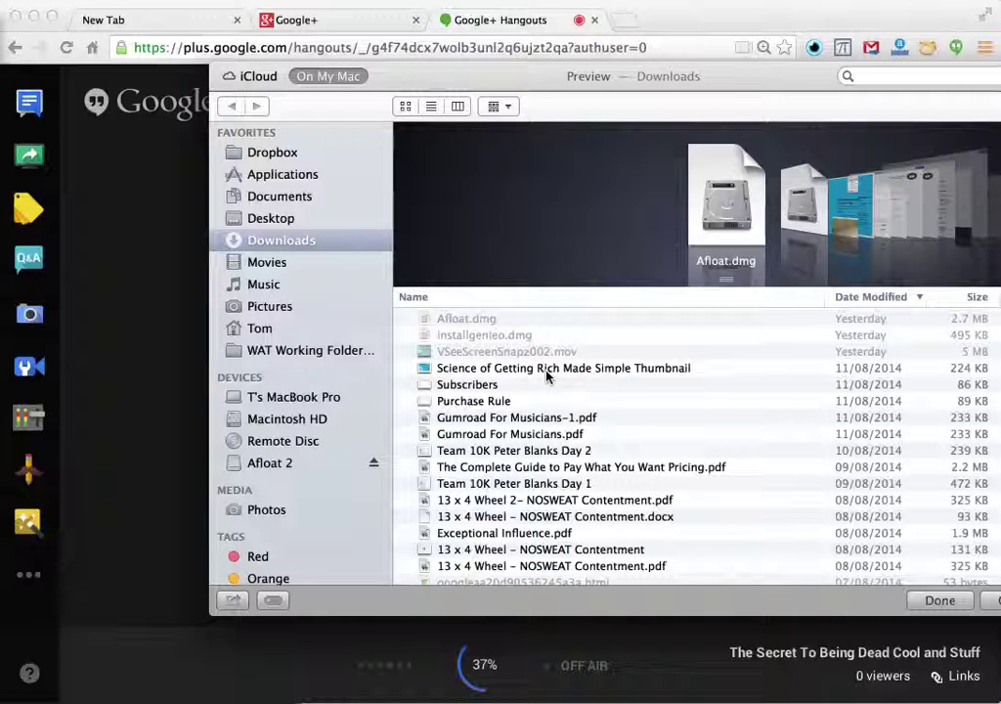
Open The Complete Guide to Pay What You Want Pricing.pdf from Downloads in Preview.
click(541, 468)
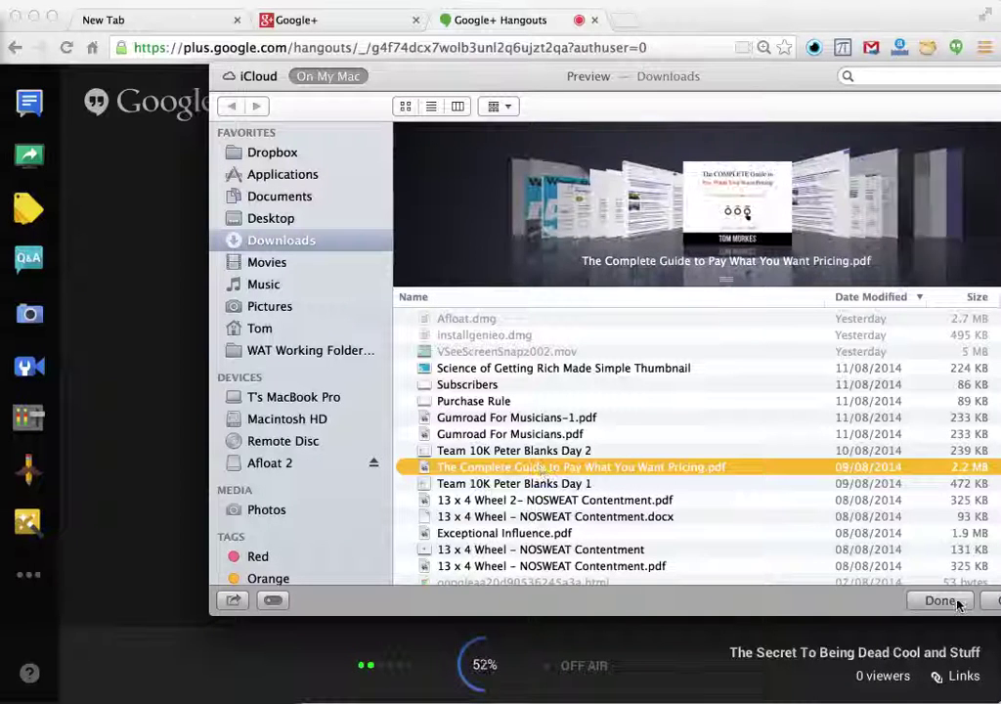
double_click(736, 215)
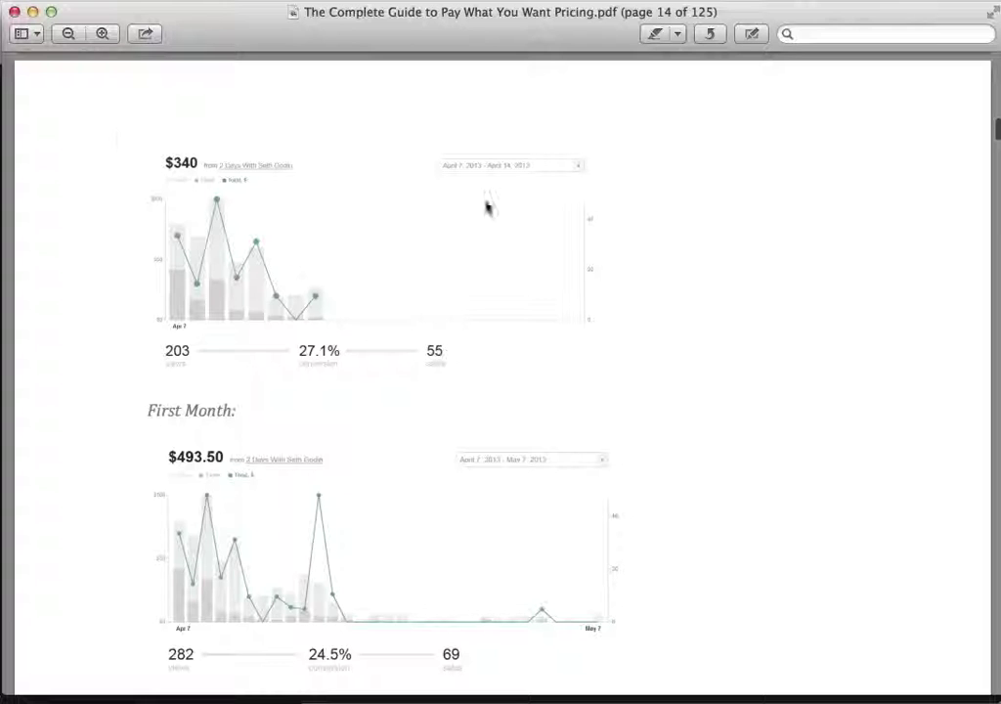
Screenshare the Preview window showing the pricing guide PDF in the Hangout.
click(3, 160)
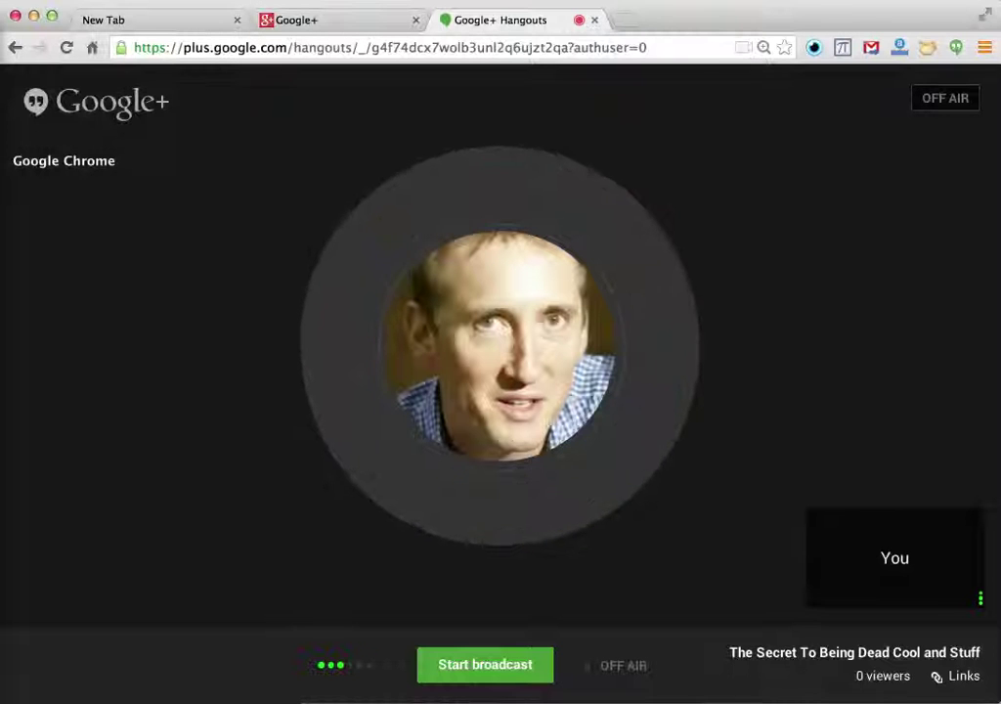
click(31, 156)
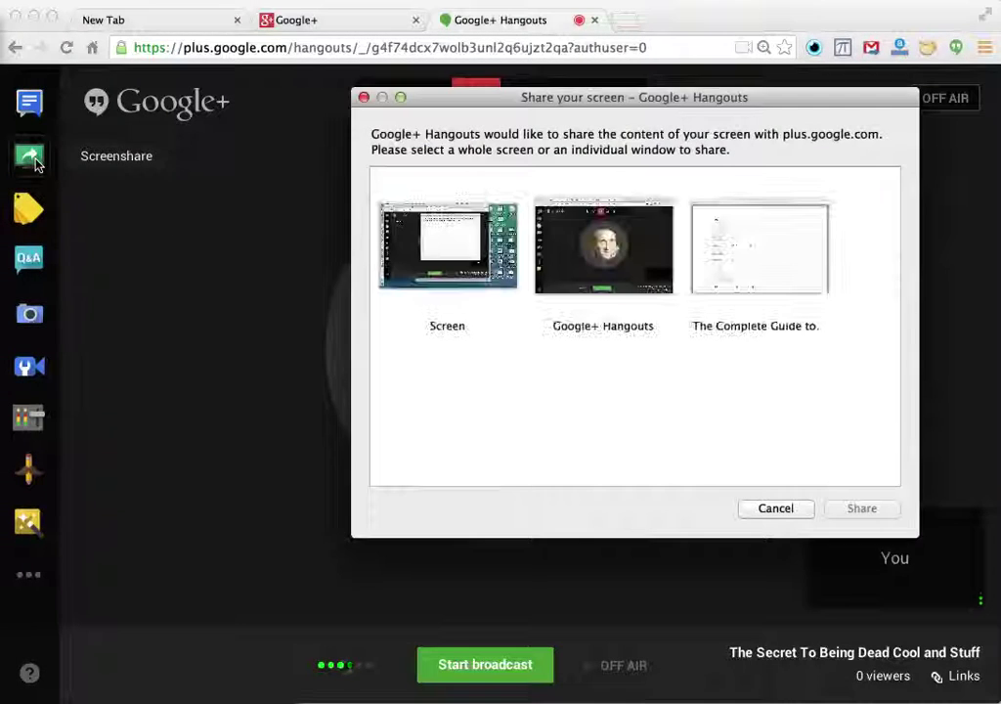
click(753, 257)
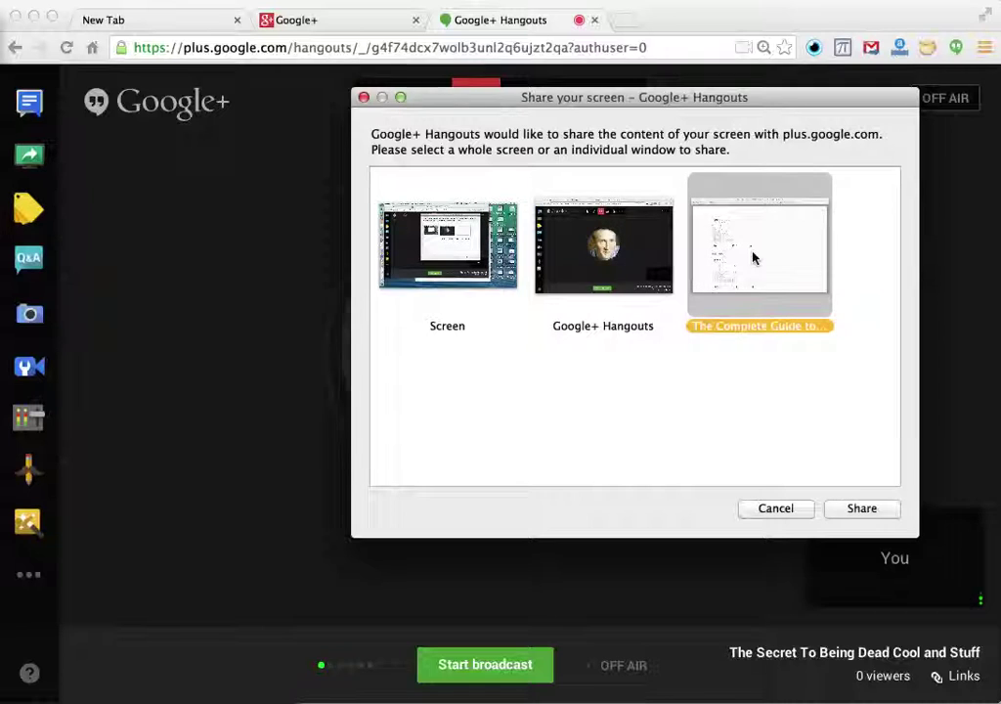
click(875, 515)
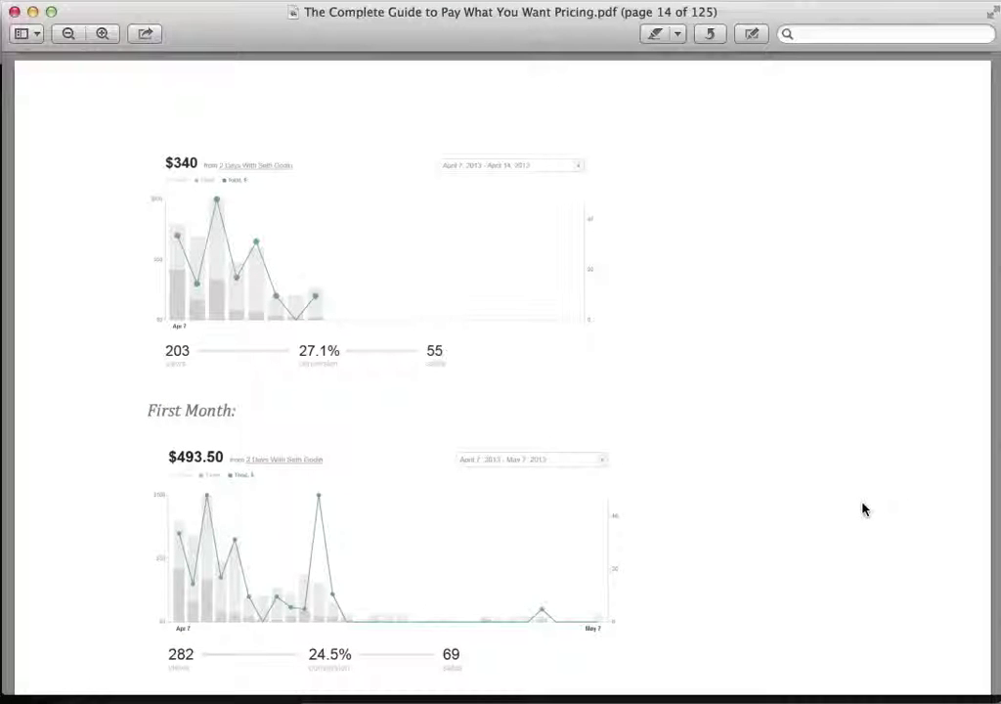
Scroll to page 16 and highlight 'And yes, this is a gift.' plus the donating paragraph.
scroll(858, 498, down, 5)
scroll(855, 497, down, 10)
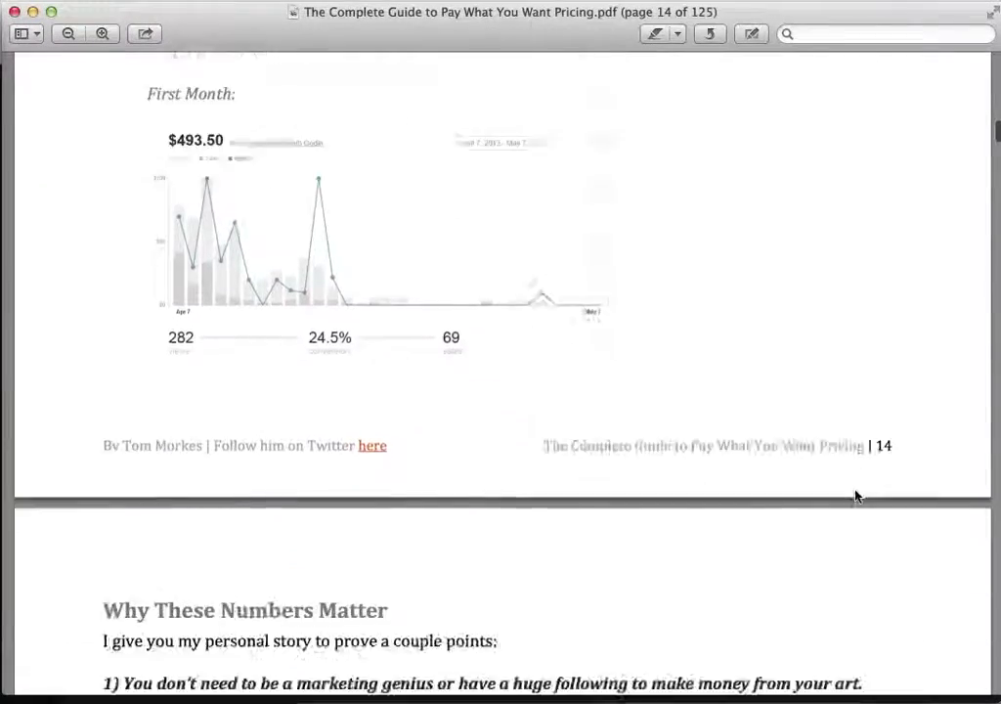
scroll(855, 496, down, 5)
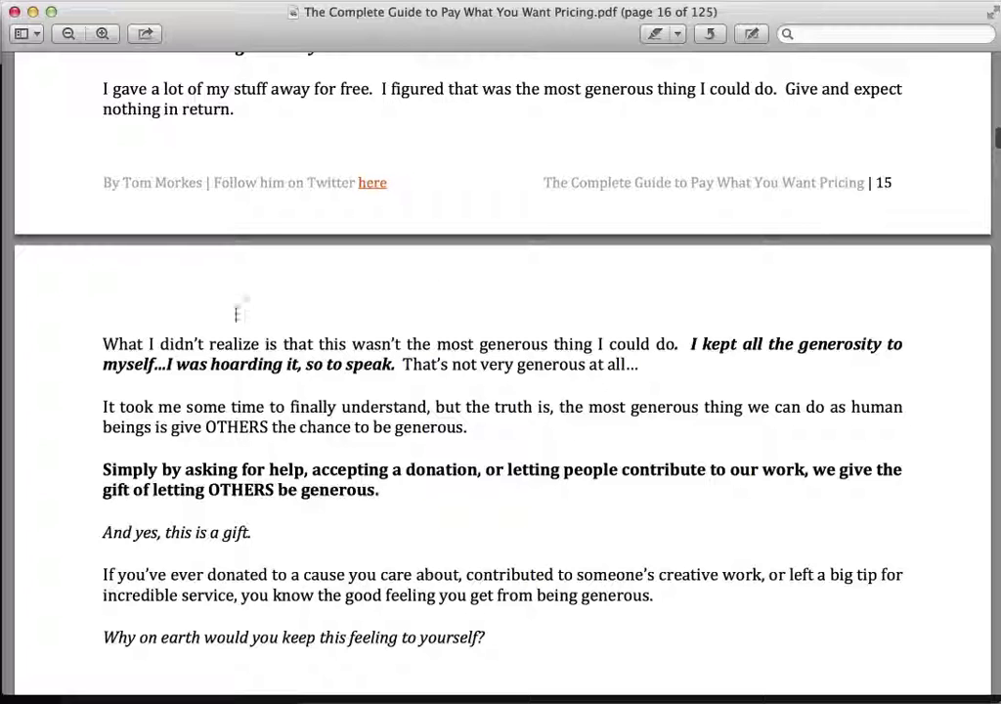
drag(99, 342, 368, 416)
drag(468, 427, 482, 428)
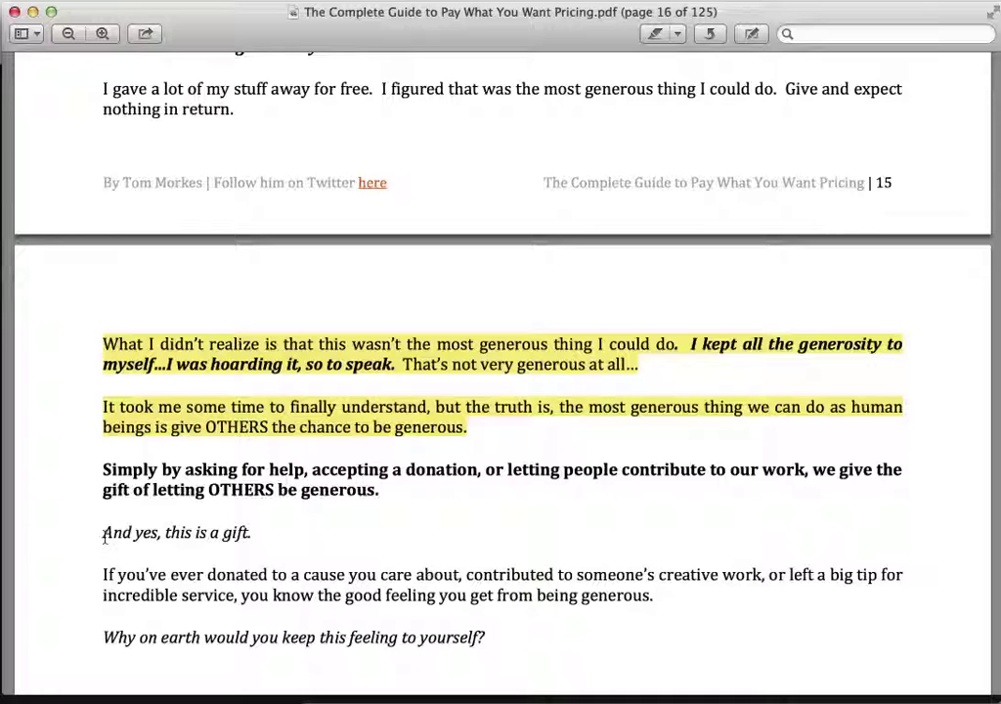
drag(101, 535, 228, 544)
drag(103, 574, 486, 605)
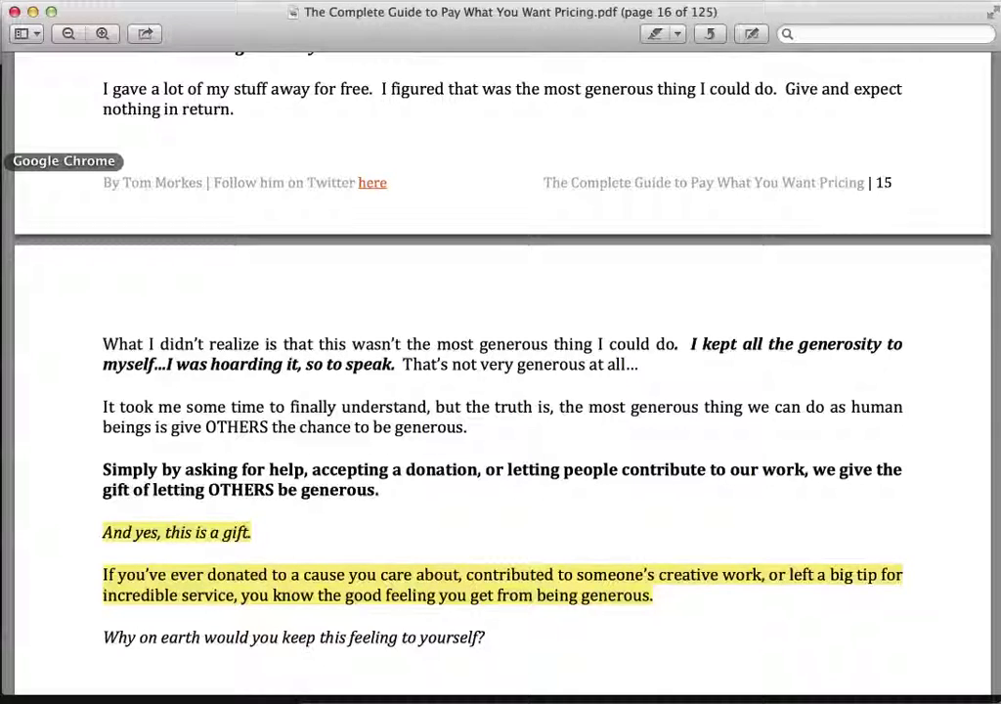
click(5, 160)
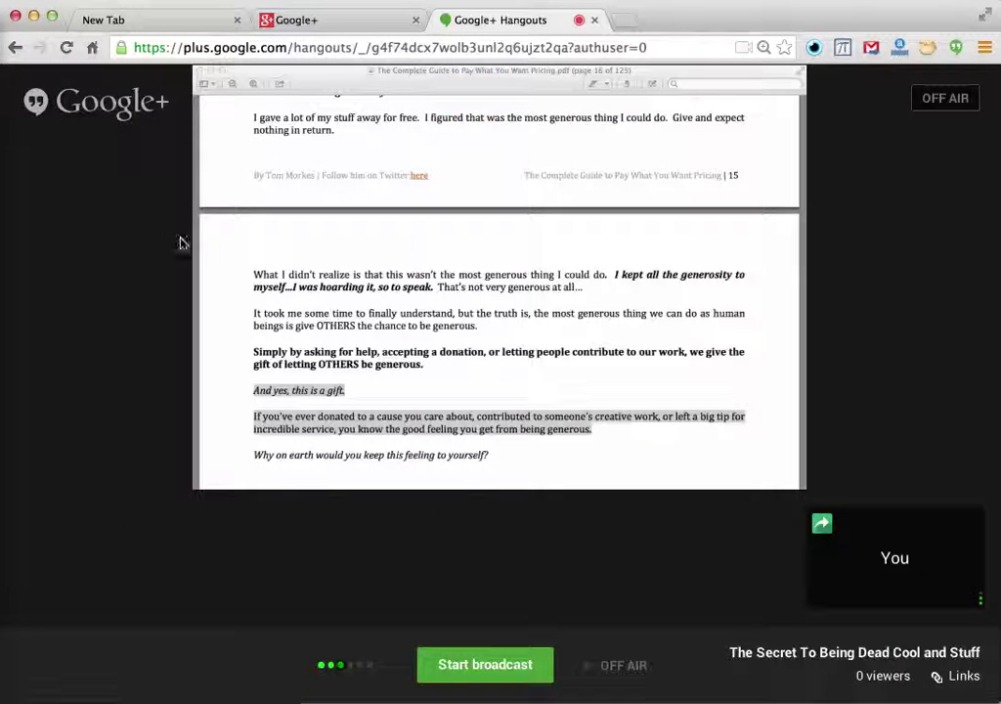
Stop screen sharing, turn the camera back on, and show the Auto HD bandwidth panel.
click(29, 157)
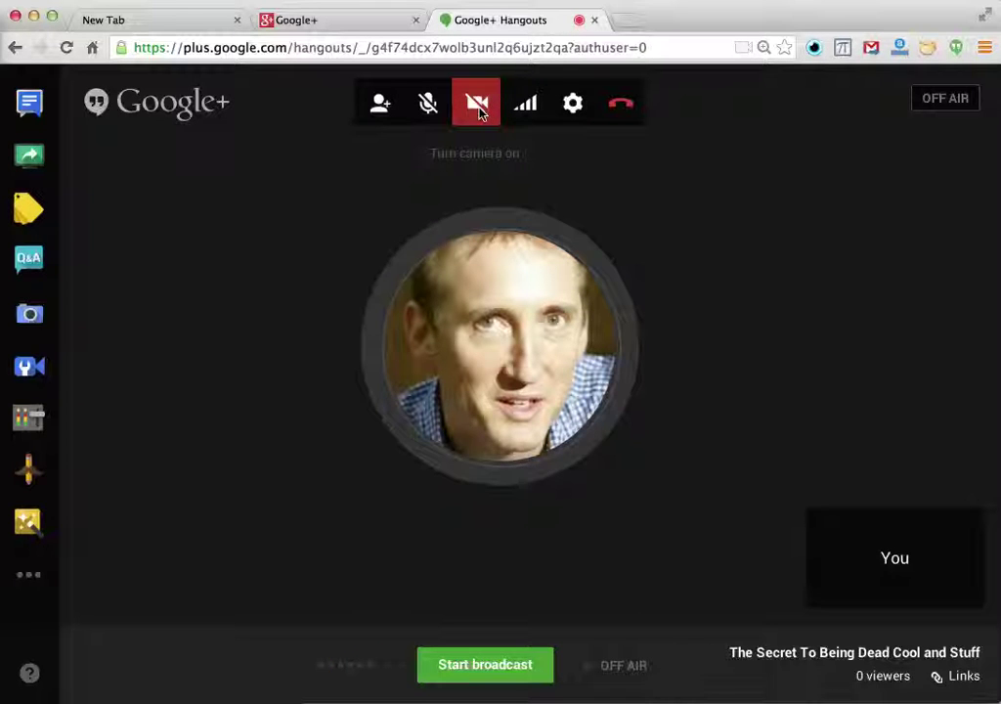
click(478, 107)
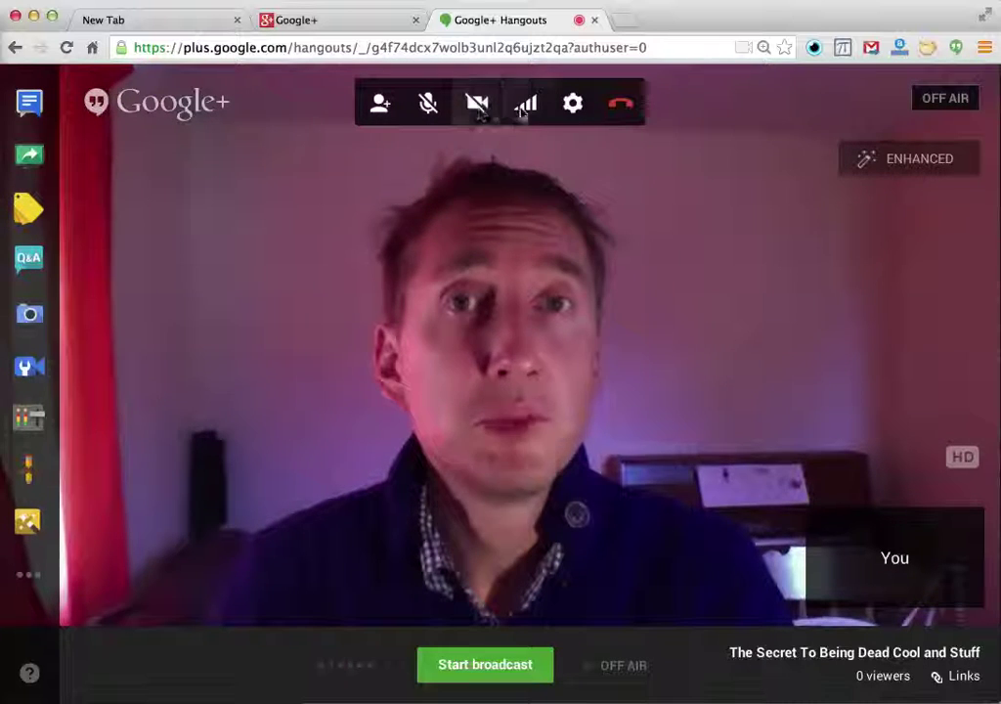
click(526, 104)
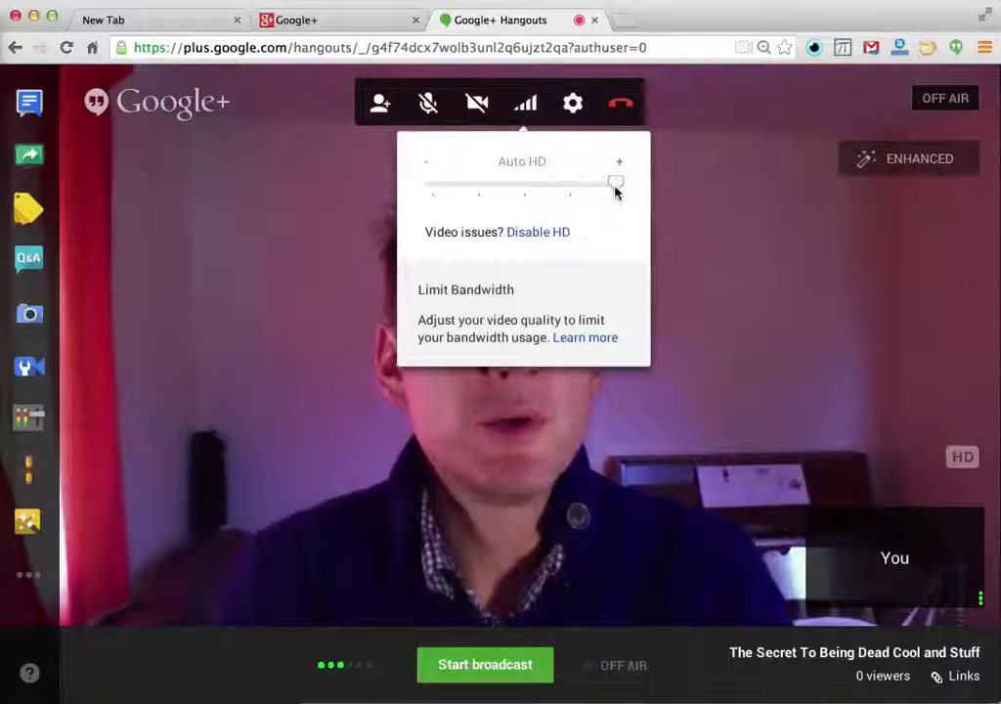
click(573, 103)
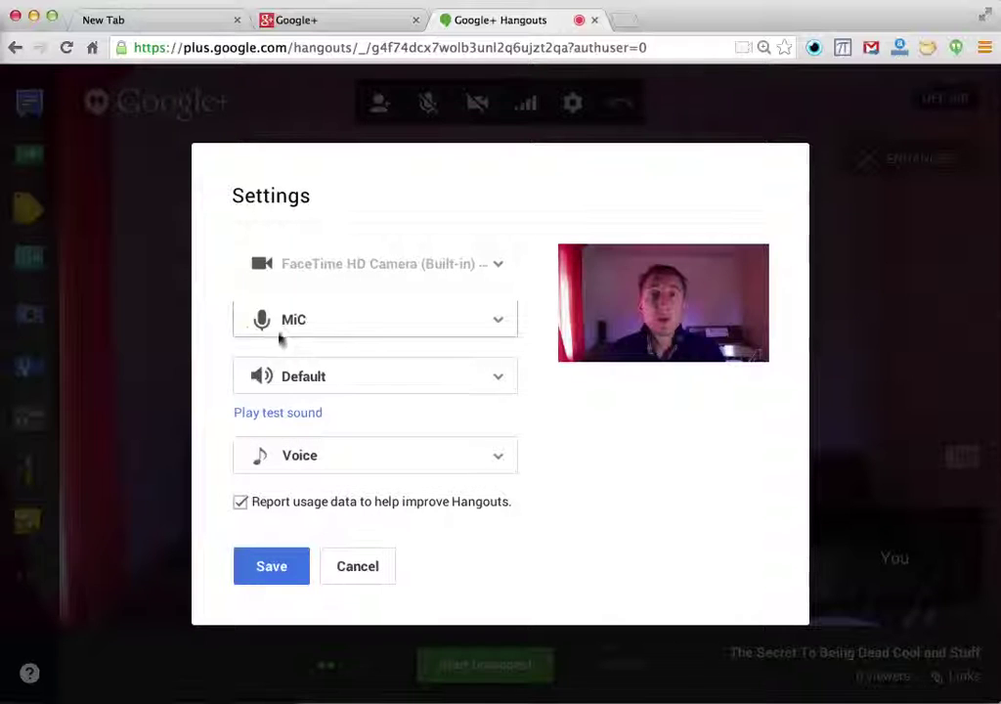
click(358, 567)
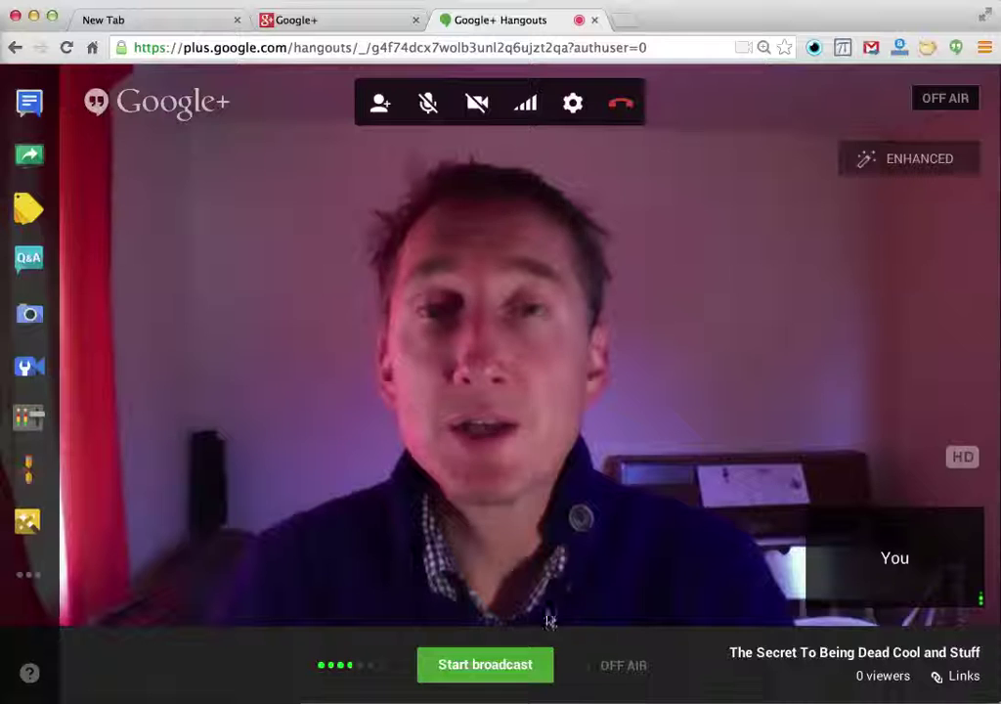
Go live publicly, then screenshare the pricing guide PDF window with viewers.
click(507, 675)
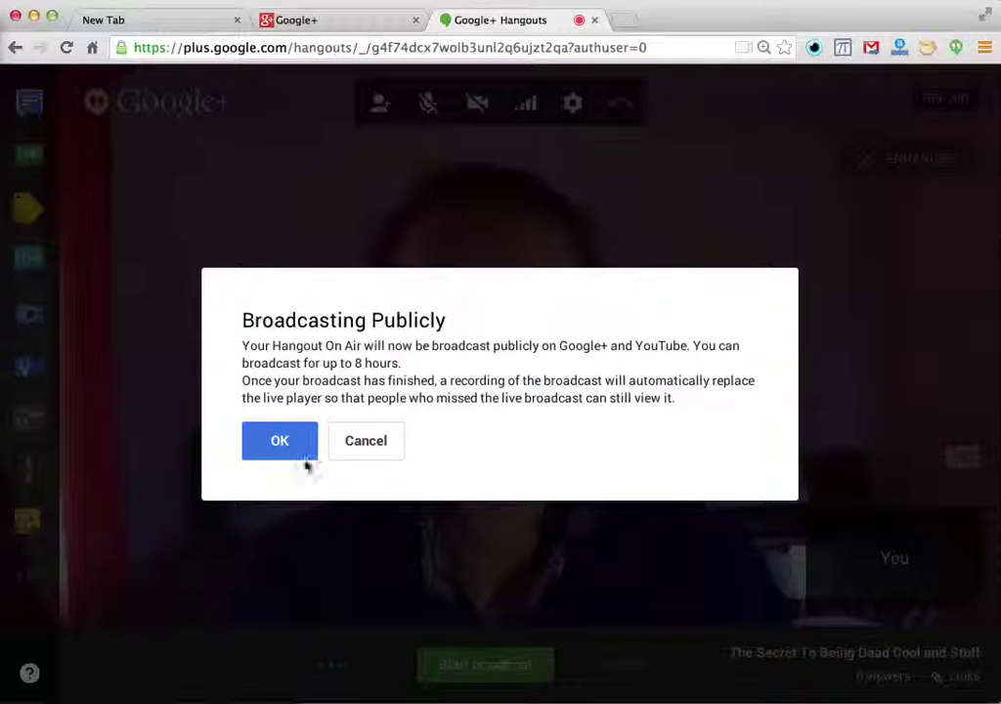
click(281, 442)
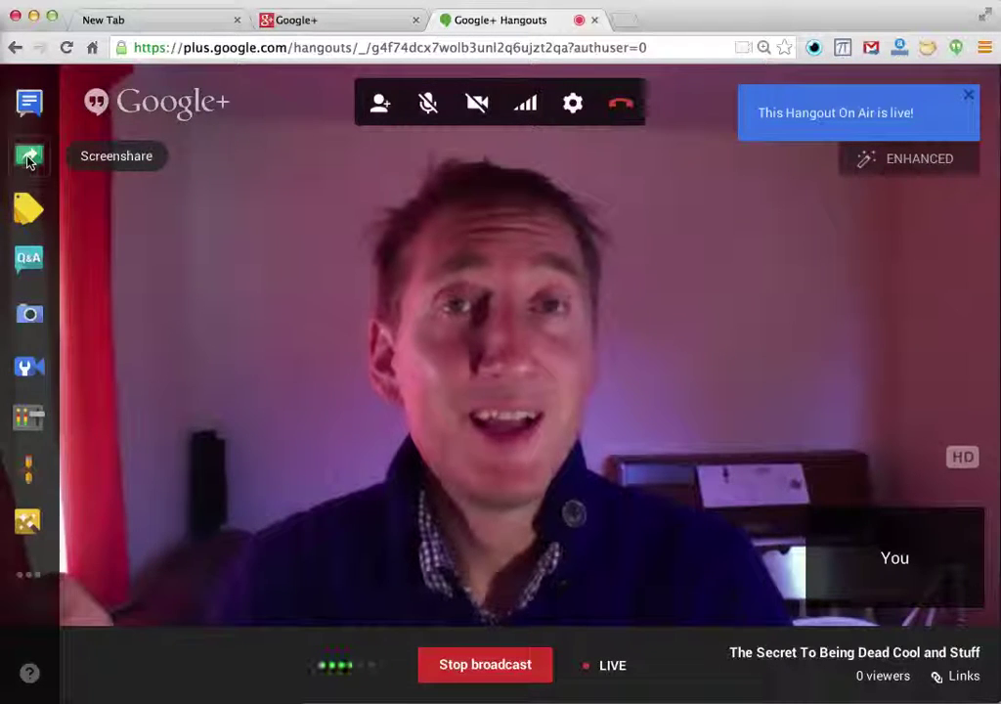
click(30, 158)
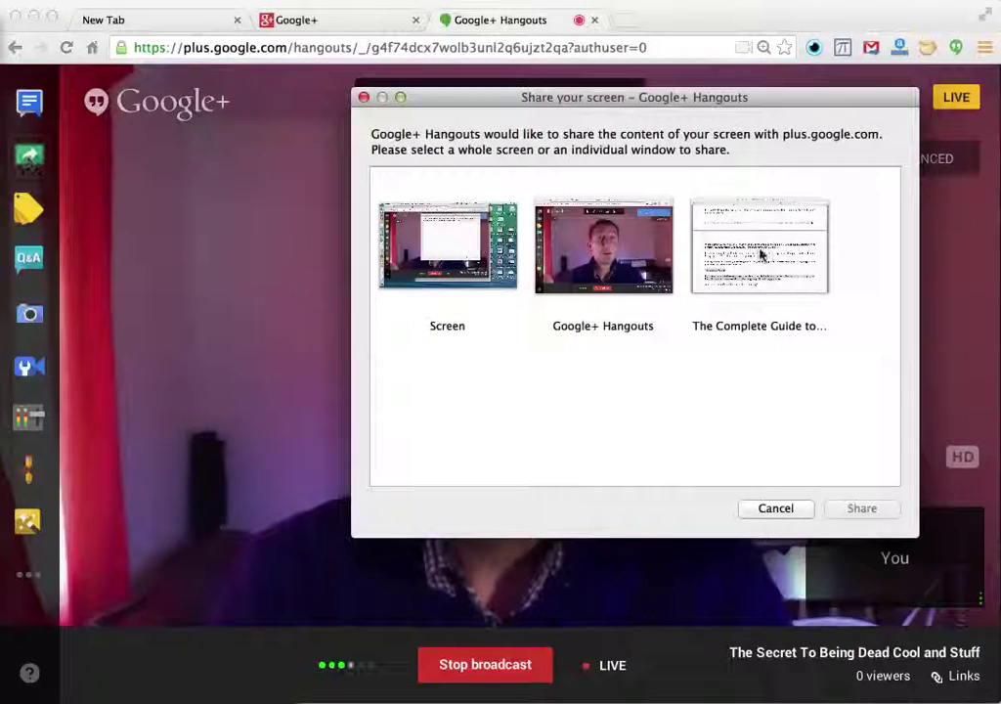
click(772, 257)
click(864, 509)
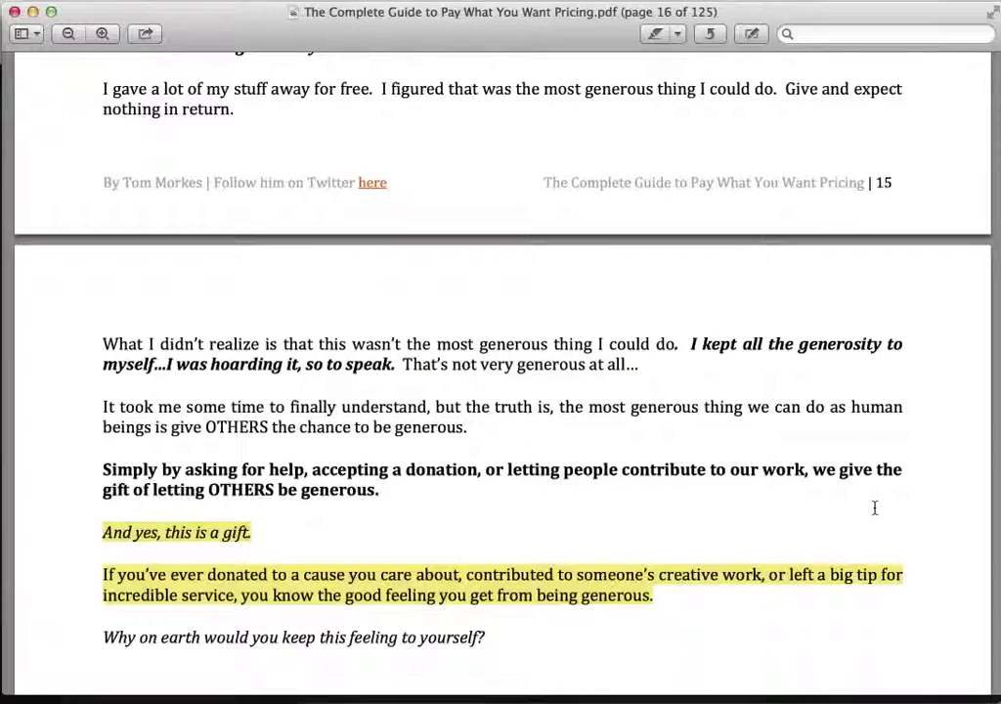
Scroll the shared guide from page 16 to the page 20 interview, then return to Hangouts.
scroll(818, 625, down, 10)
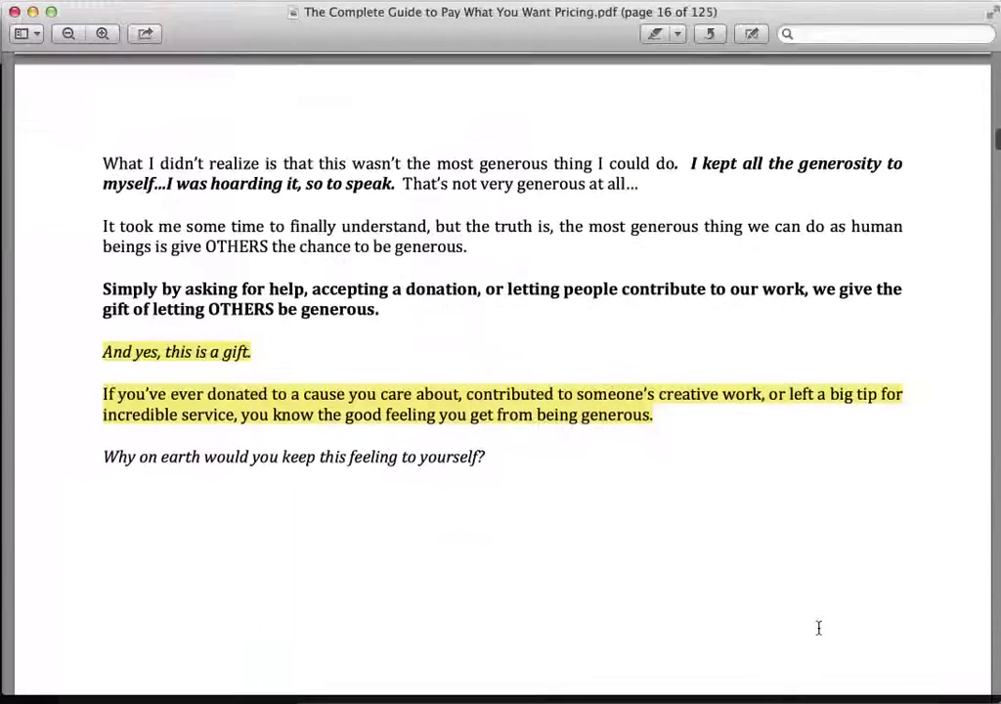
scroll(818, 628, down, 15)
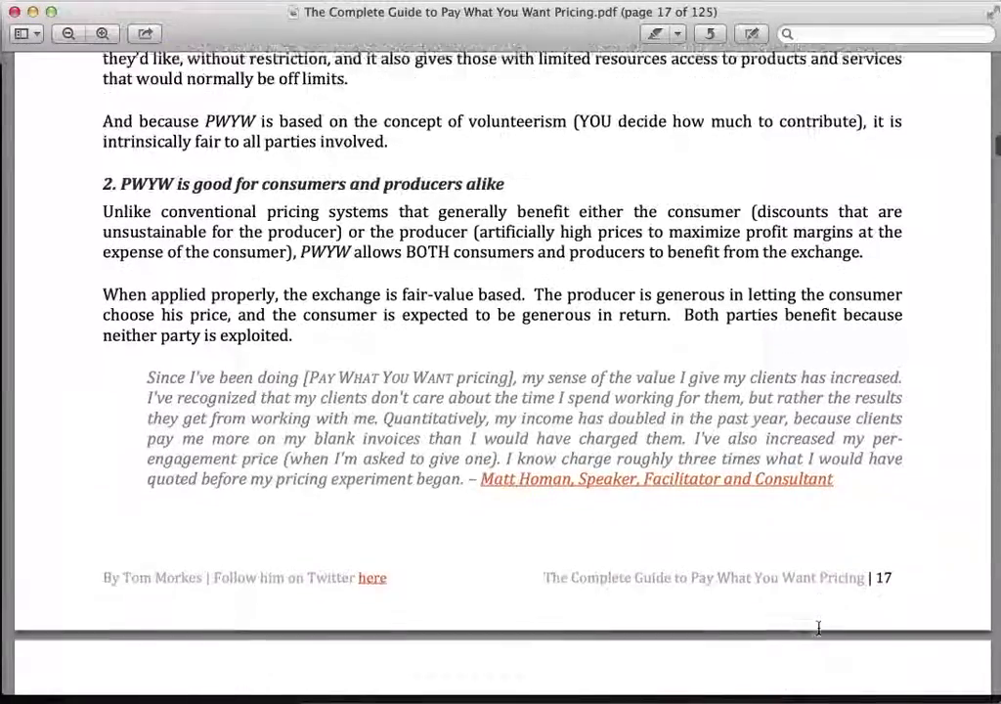
scroll(818, 627, down, 10)
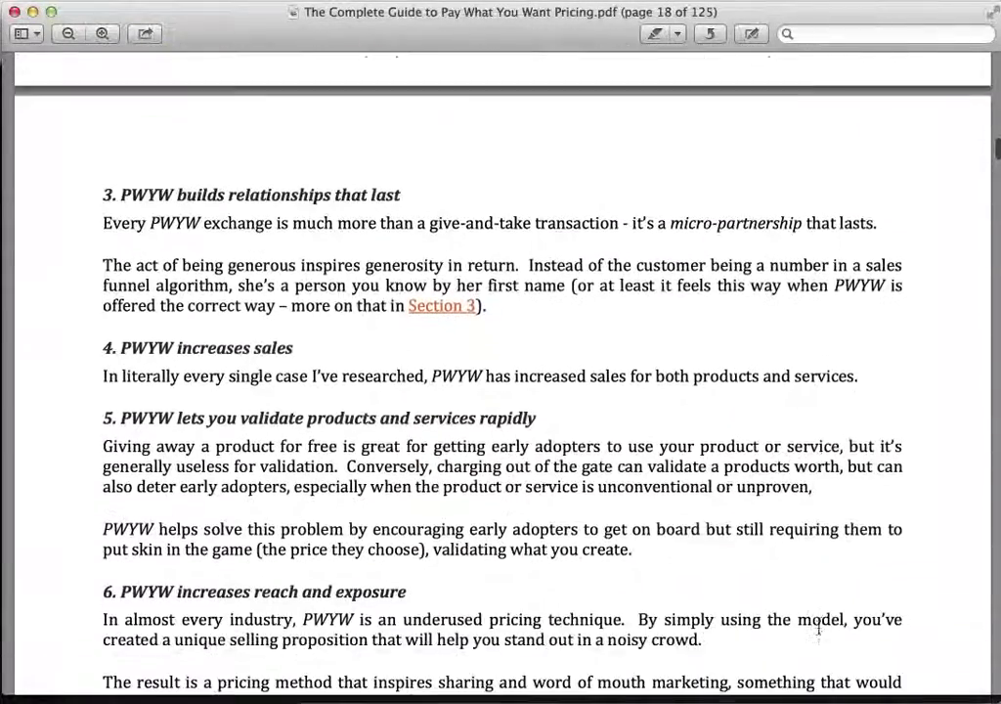
scroll(818, 627, down, 4)
scroll(818, 627, down, 4)
scroll(818, 628, down, 3)
scroll(818, 627, down, 7)
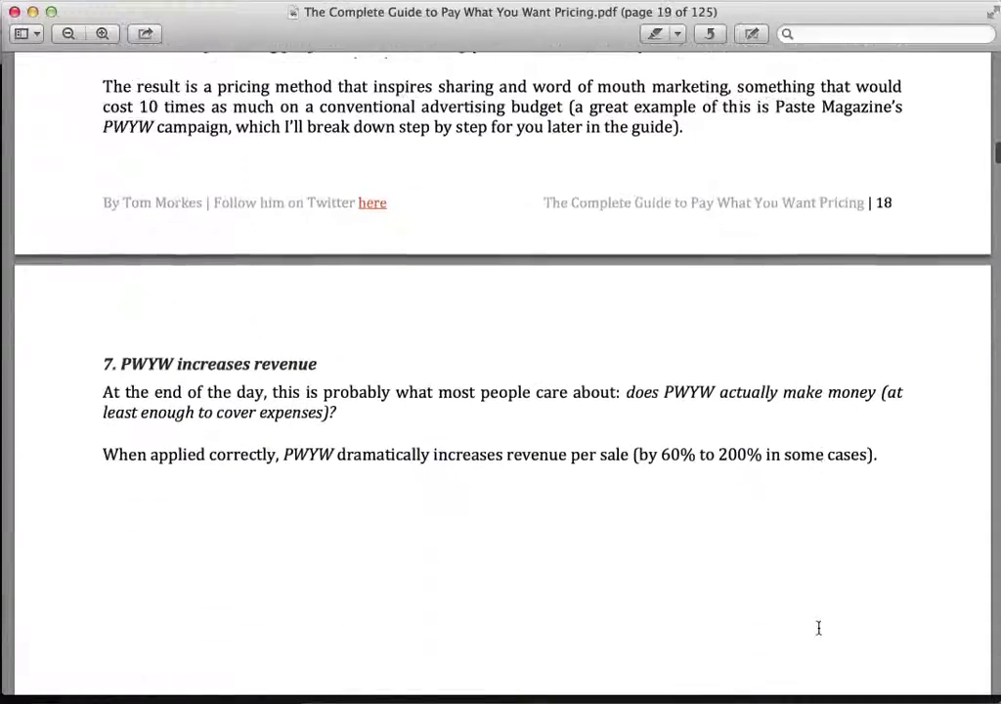
scroll(818, 627, down, 18)
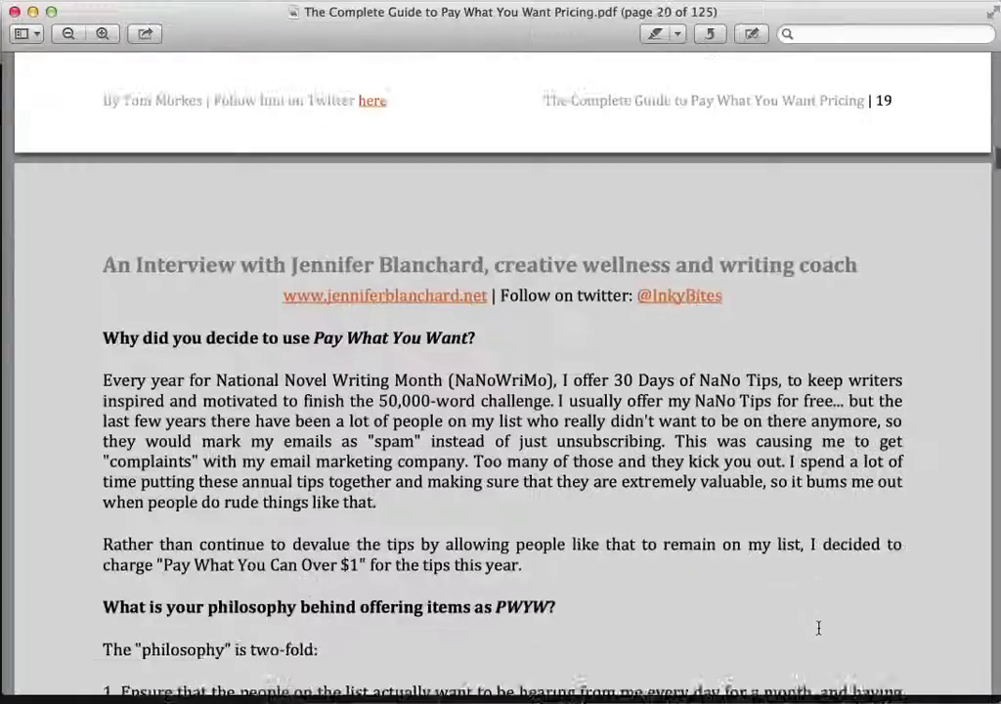
scroll(818, 628, down, 3)
scroll(818, 627, up, 1)
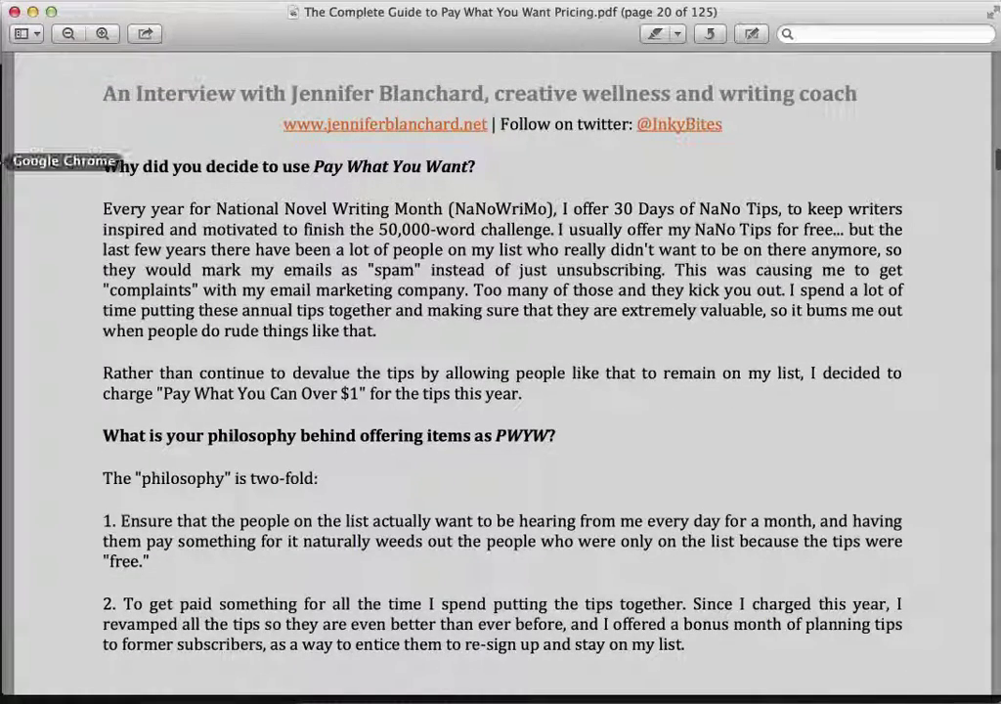
click(10, 161)
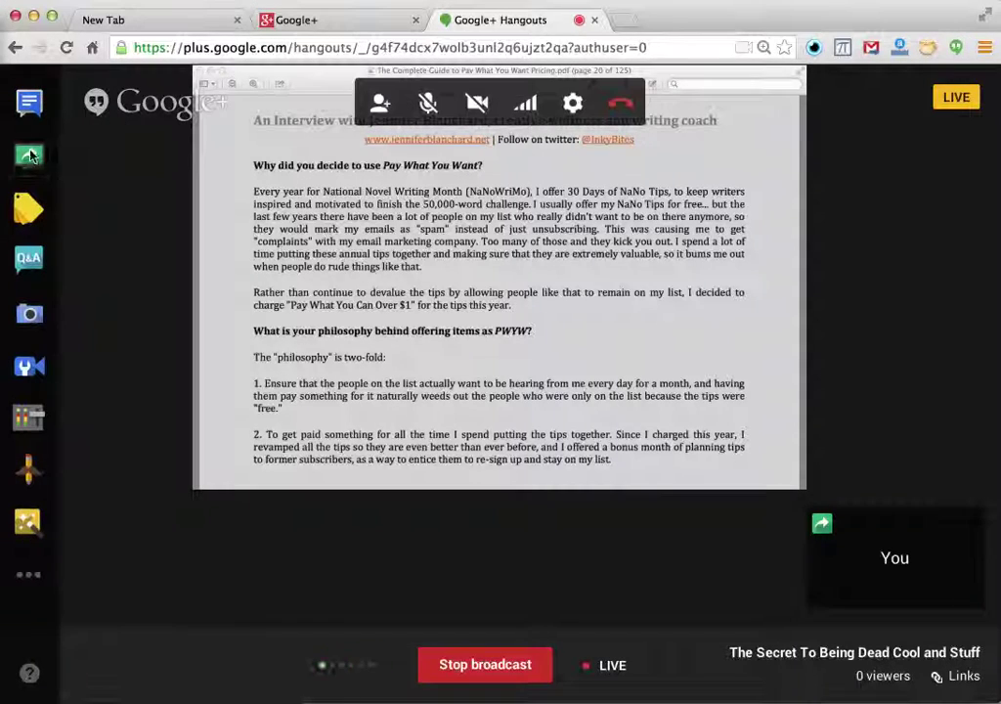
End the PDF screenshare so viewers see the webcam feed again.
click(31, 158)
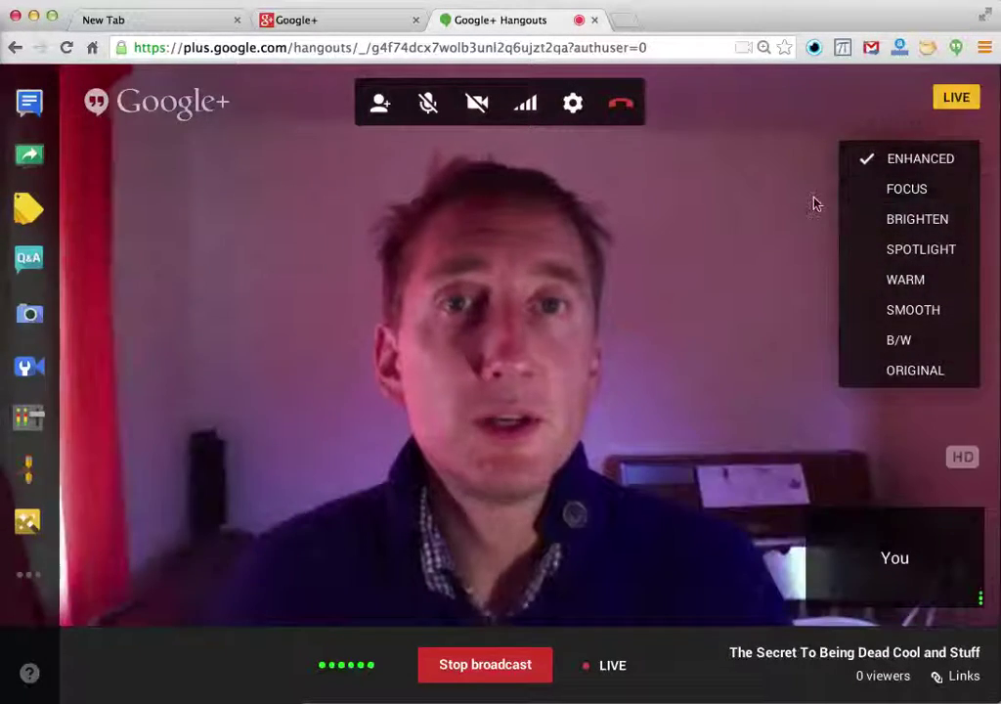
Stop the live broadcast, leave the Hangout, dismiss the broadcast-over notice and close the Hangouts tab.
click(486, 665)
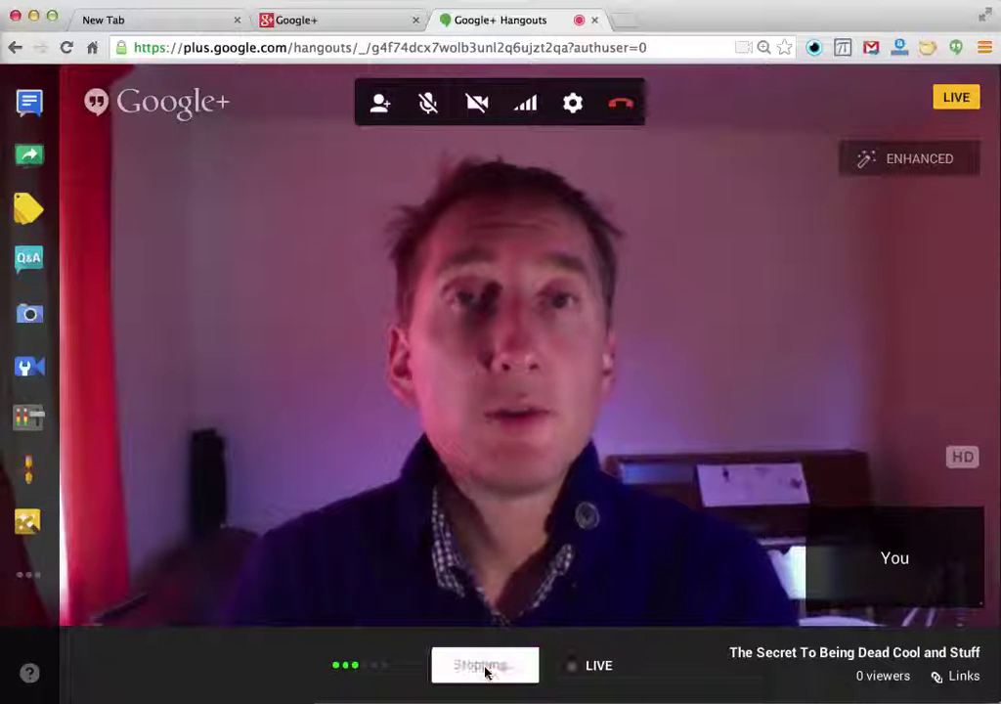
click(625, 108)
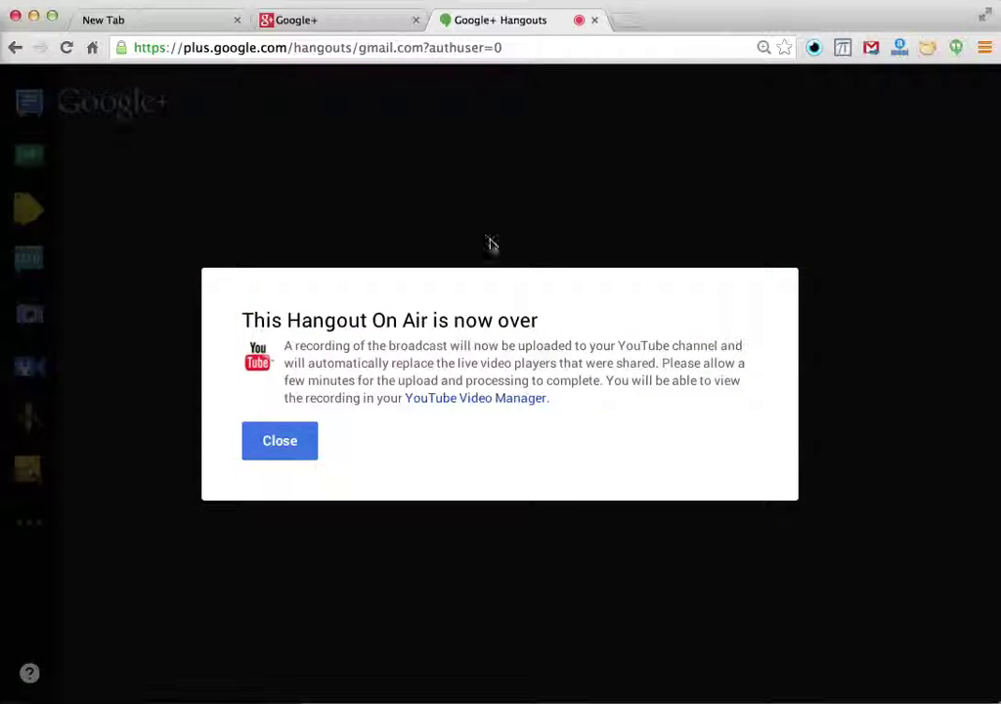
click(296, 444)
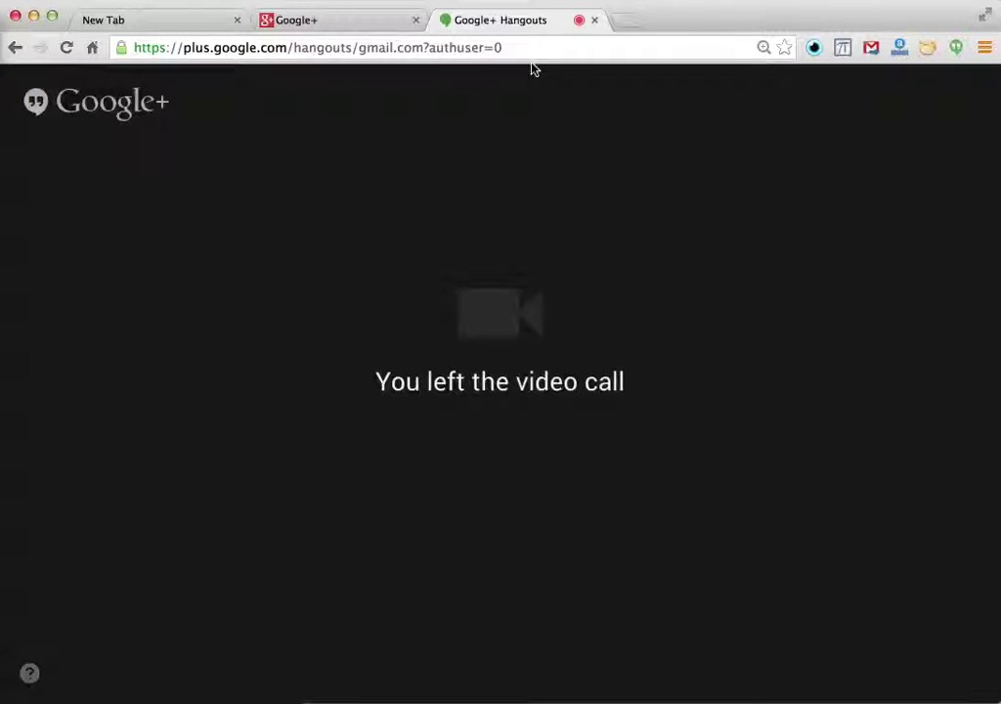
click(593, 21)
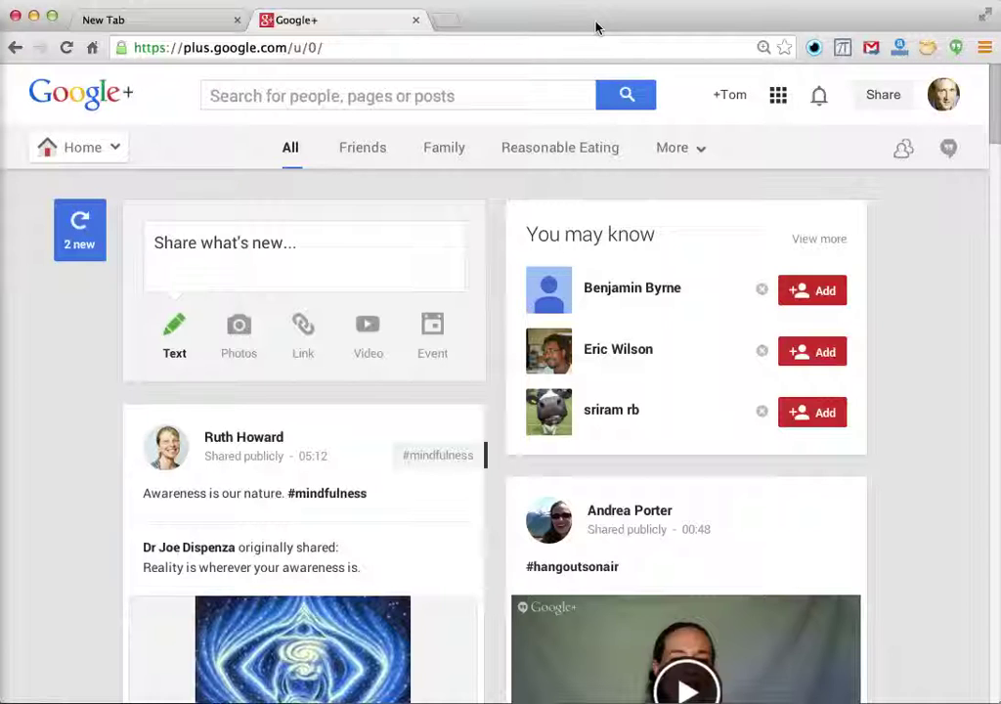